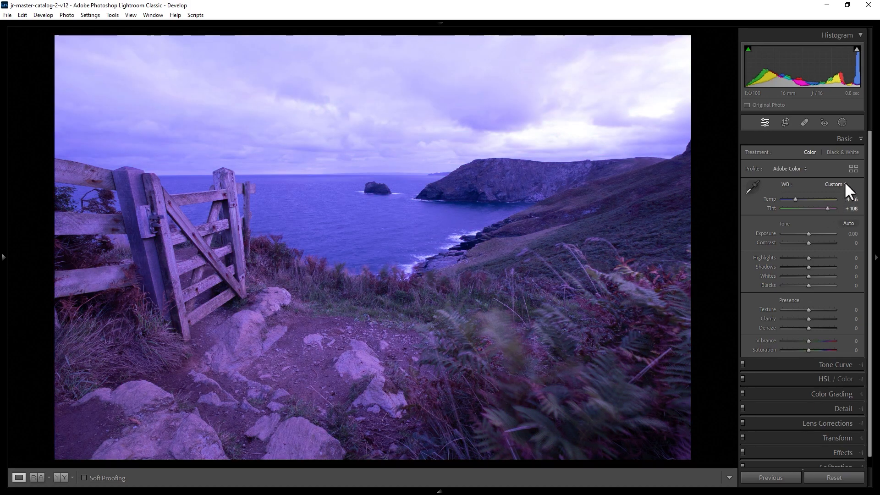
# Restore the photo's original white balance to remove the purple cast, and collapse the Basic adjustments
pyautogui.click(846, 184)
pyautogui.click(823, 213)
pyautogui.click(846, 139)
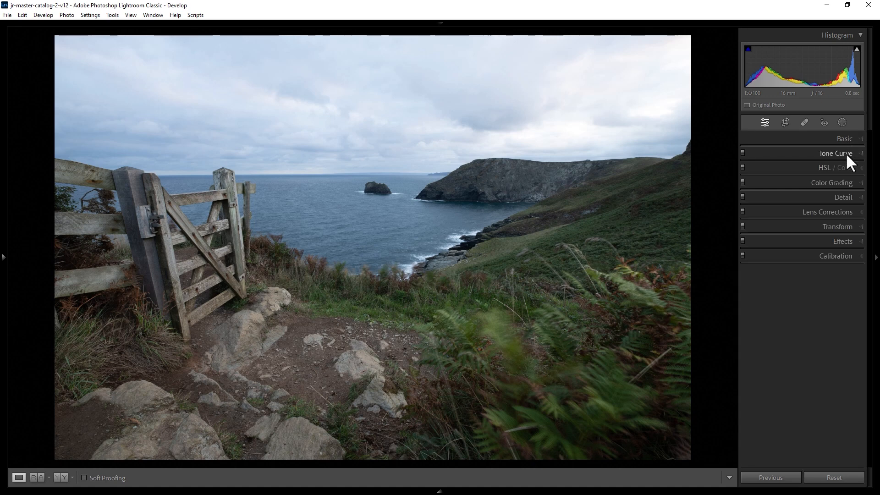
# Shape the green channel's tone curve into an S, raising the highlights and setting the shadow point to input 66, output 56
pyautogui.click(846, 152)
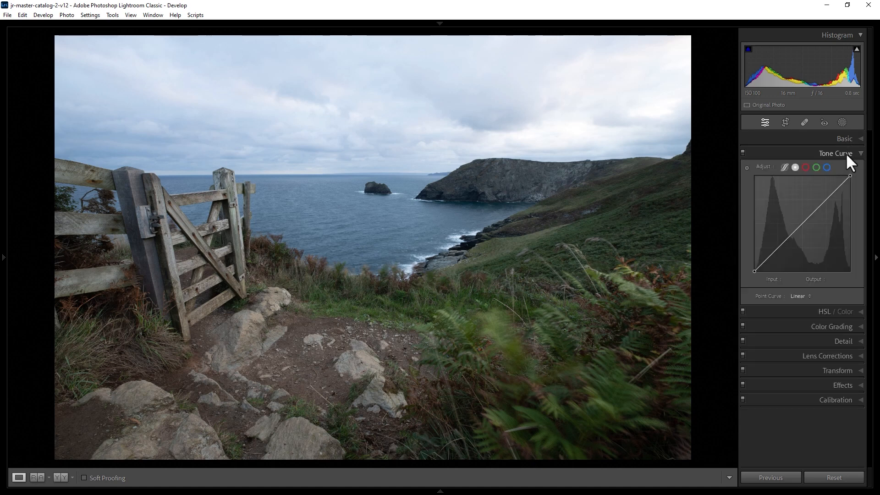
pyautogui.click(806, 168)
pyautogui.click(817, 167)
pyautogui.click(827, 167)
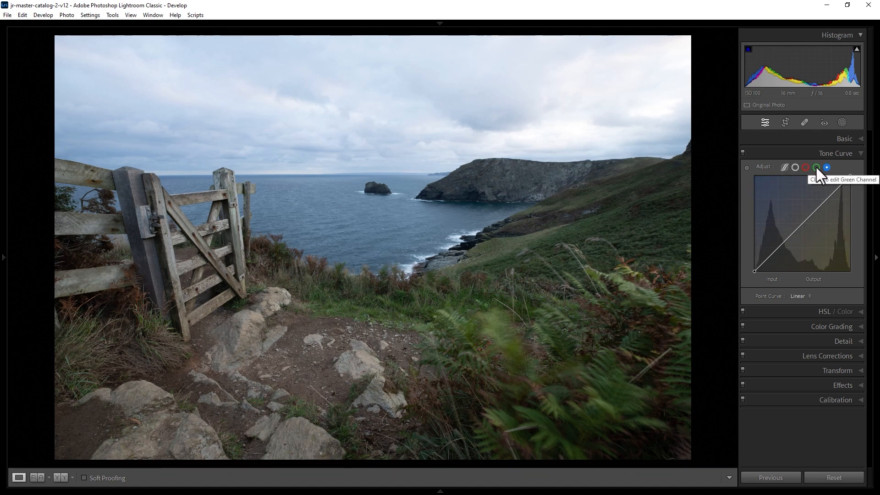
pyautogui.click(816, 167)
pyautogui.moveTo(778, 248); pyautogui.dragTo(778, 252)
pyautogui.moveTo(827, 200); pyautogui.dragTo(830, 188)
pyautogui.moveTo(778, 251); pyautogui.dragTo(780, 229)
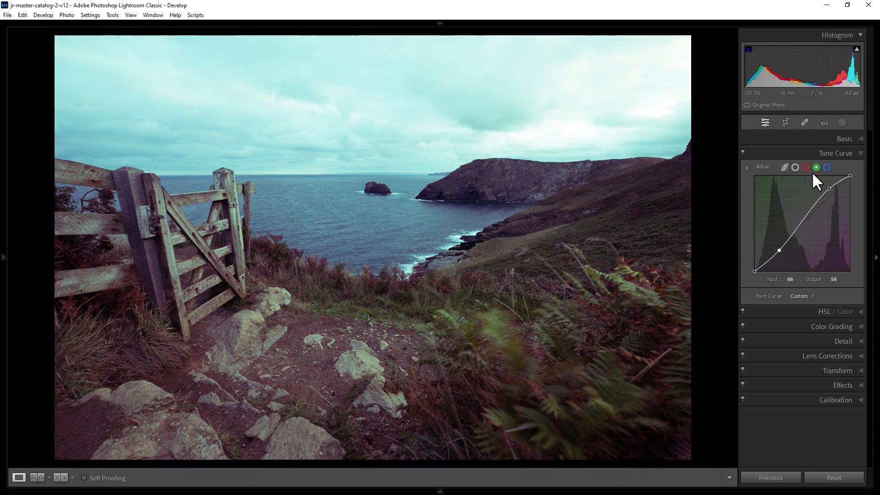
# Set the blue channel's tone curve points to 51/60 and 199/178, and switch off the Tone Curve adjustments
pyautogui.click(826, 168)
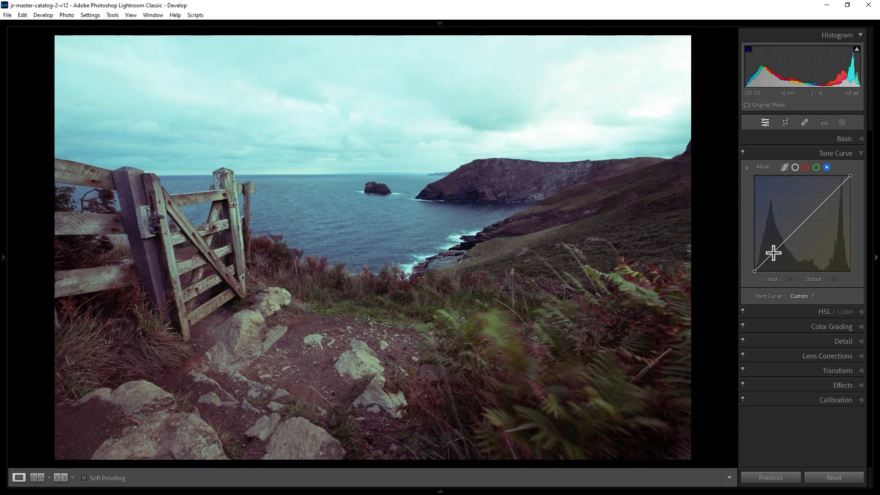
pyautogui.moveTo(772, 253); pyautogui.dragTo(772, 249)
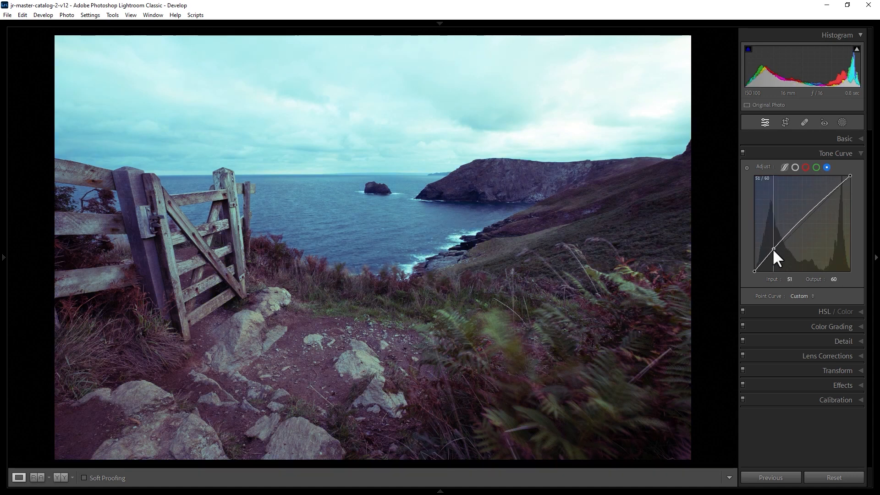
pyautogui.moveTo(823, 200); pyautogui.dragTo(830, 204)
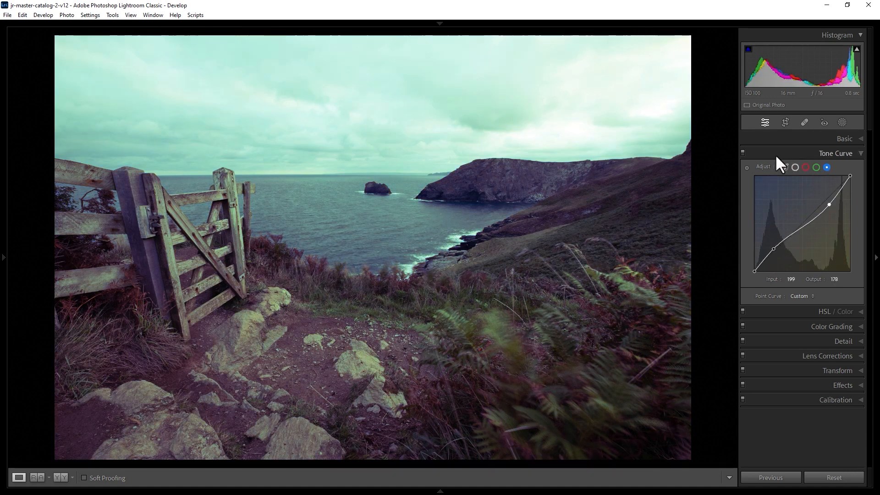
pyautogui.click(743, 152)
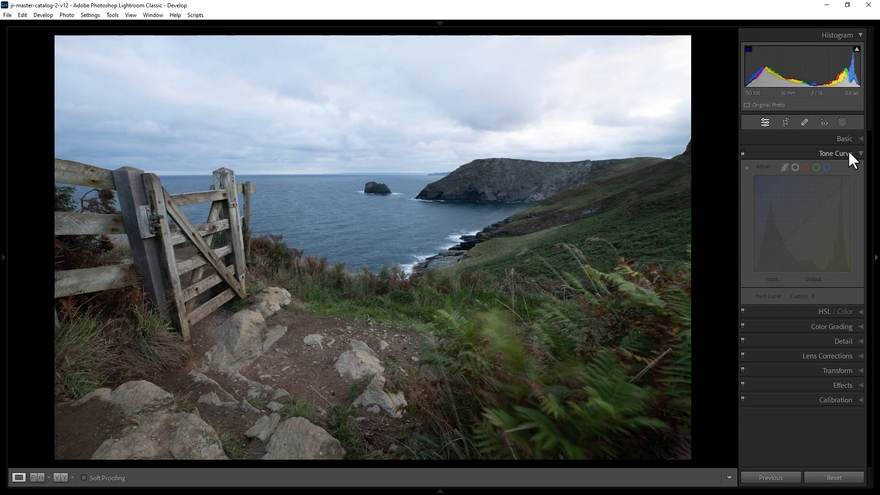
pyautogui.click(849, 155)
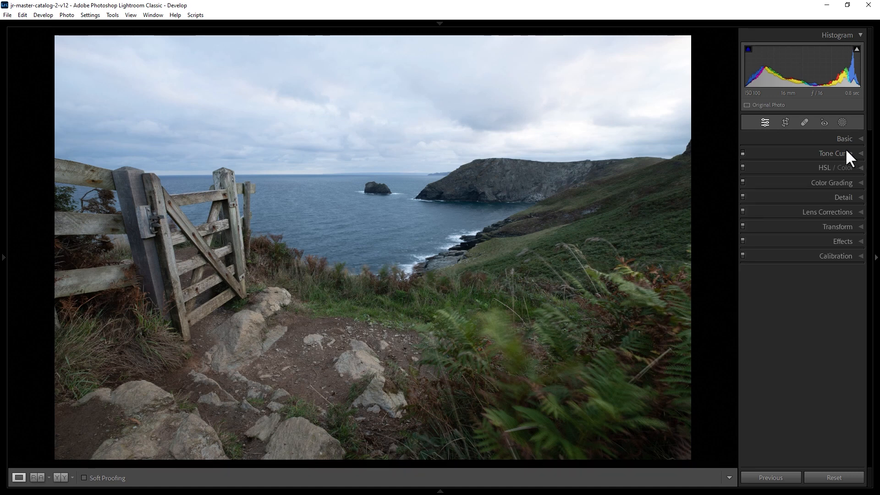
# Look through the Hue, Saturation and Luminance groups of the HSL adjustments, and display all of them together
pyautogui.click(825, 168)
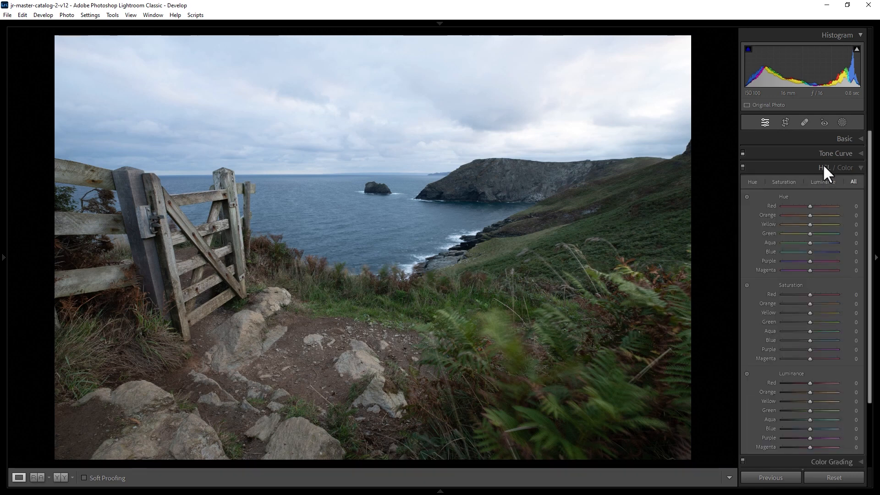
pyautogui.click(753, 182)
pyautogui.click(782, 182)
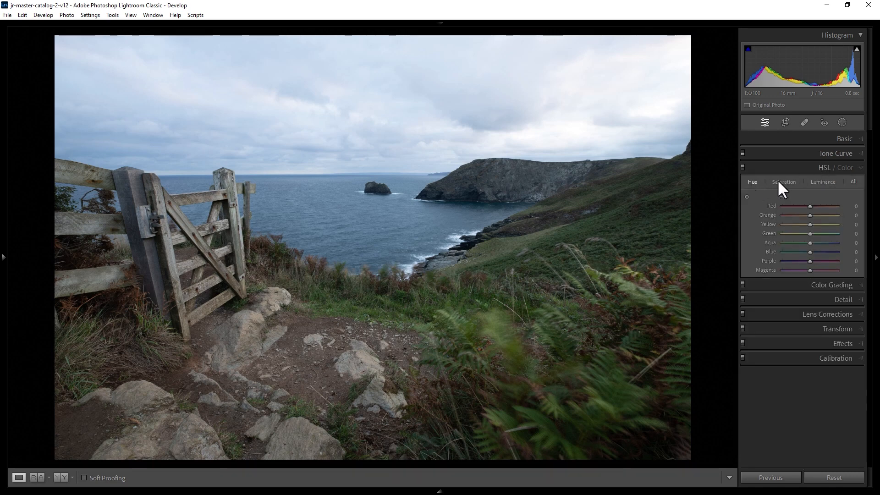
pyautogui.click(822, 182)
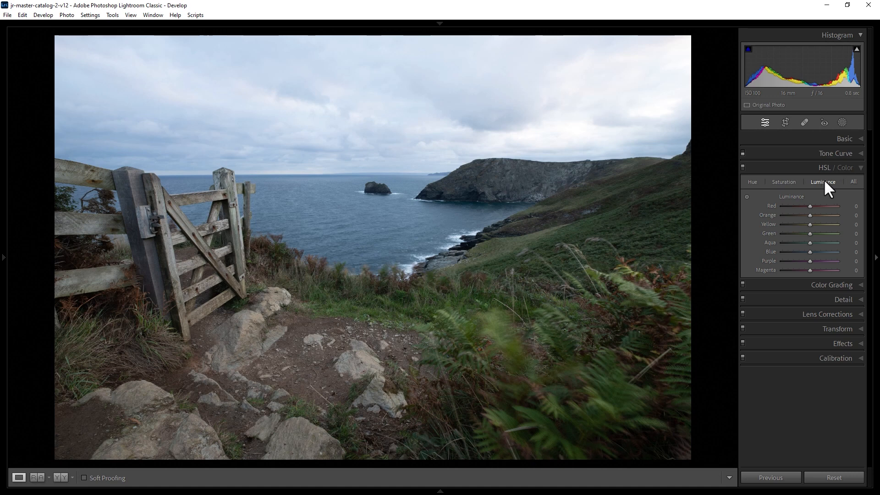
pyautogui.click(852, 181)
# Try hue shifts of Green +100, Aqua −100 and Blue +100, and reset the whole Hue group
pyautogui.scroll(-1, 836, 208)
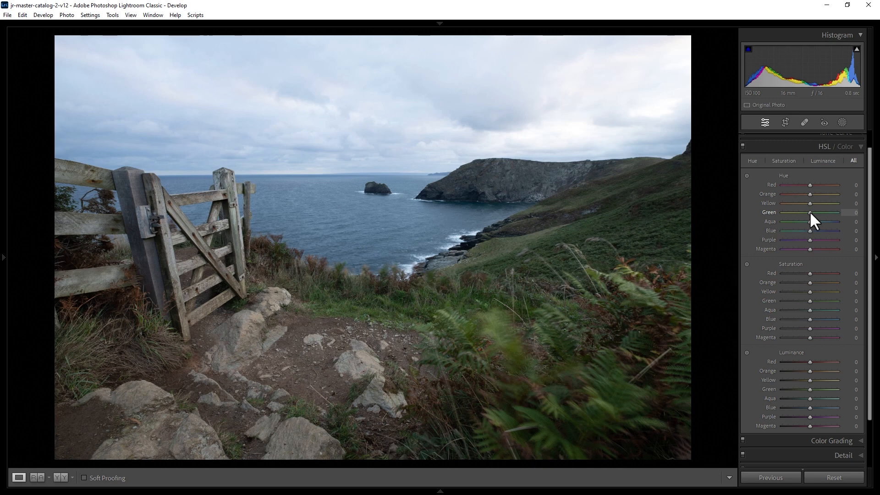
pyautogui.moveTo(810, 211); pyautogui.dragTo(842, 209)
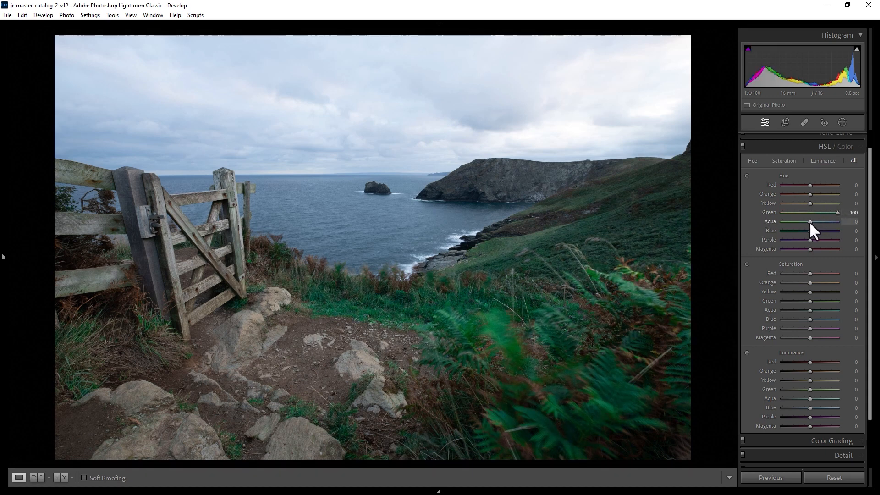
pyautogui.moveTo(810, 221); pyautogui.dragTo(836, 238)
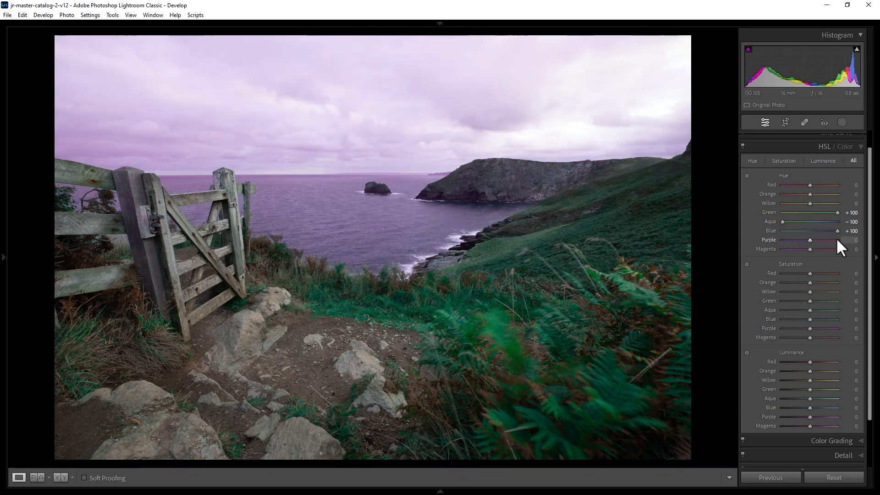
pyautogui.doubleClick(785, 175)
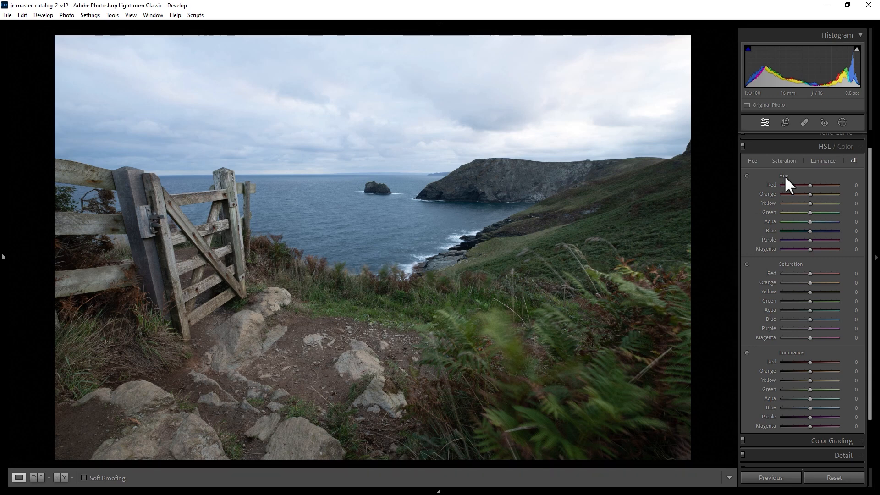
# Adjust hue directly on the image, shifting the ferns to Yellow −59, Green −100 and the sea to Aqua +8, Blue +100
pyautogui.click(747, 175)
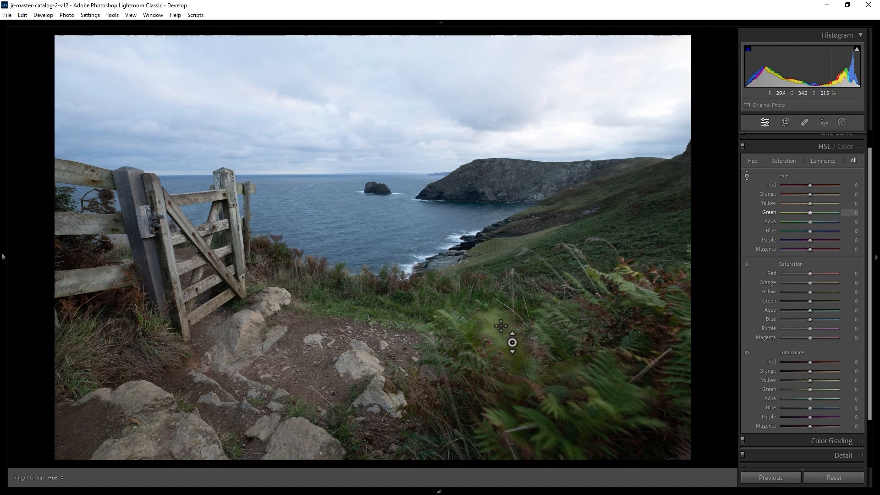
pyautogui.moveTo(502, 326); pyautogui.dragTo(502, 429)
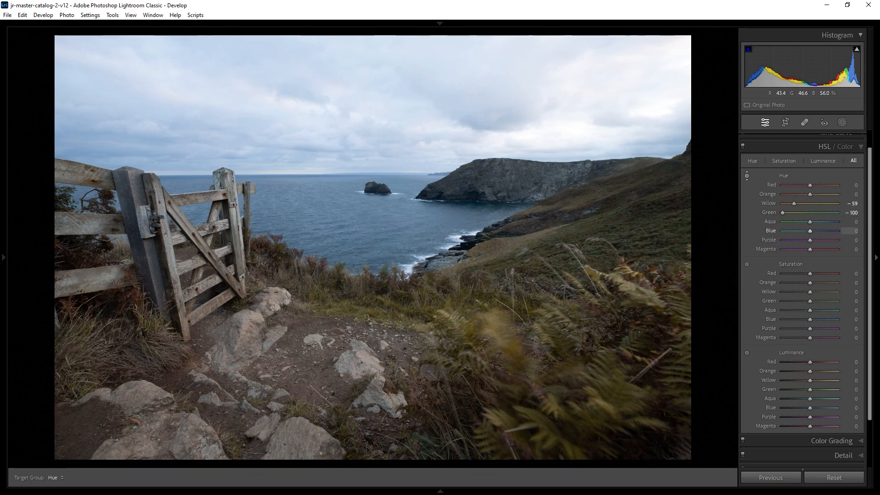
pyautogui.moveTo(321, 220); pyautogui.dragTo(321, 165)
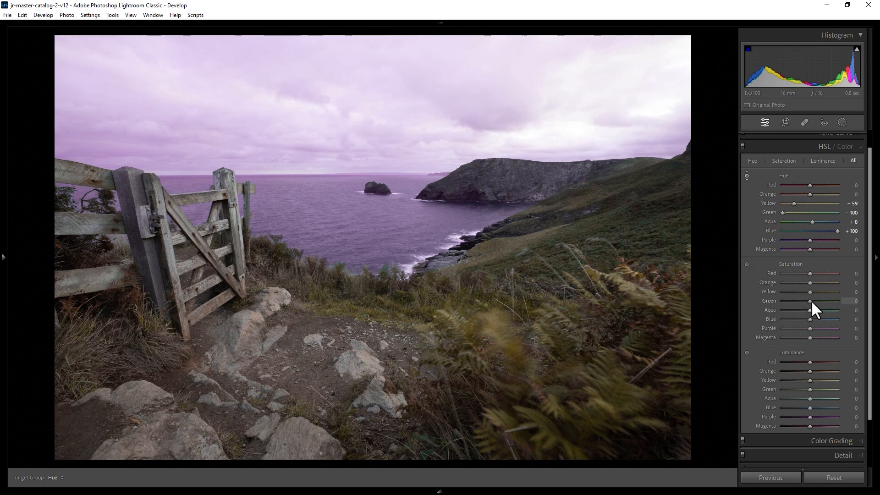
# Desaturate the ferns directly on the image to Yellow −91 and Green −100, and switch off the HSL adjustments
pyautogui.moveTo(810, 301)
pyautogui.mouseDown()
pyautogui.moveTo(846, 296)
pyautogui.moveTo(810, 298)
pyautogui.mouseUp()
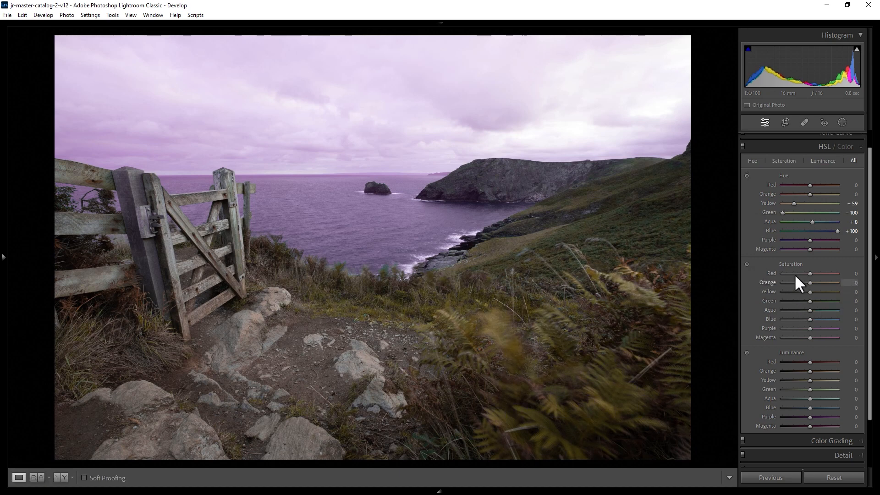
pyautogui.click(747, 265)
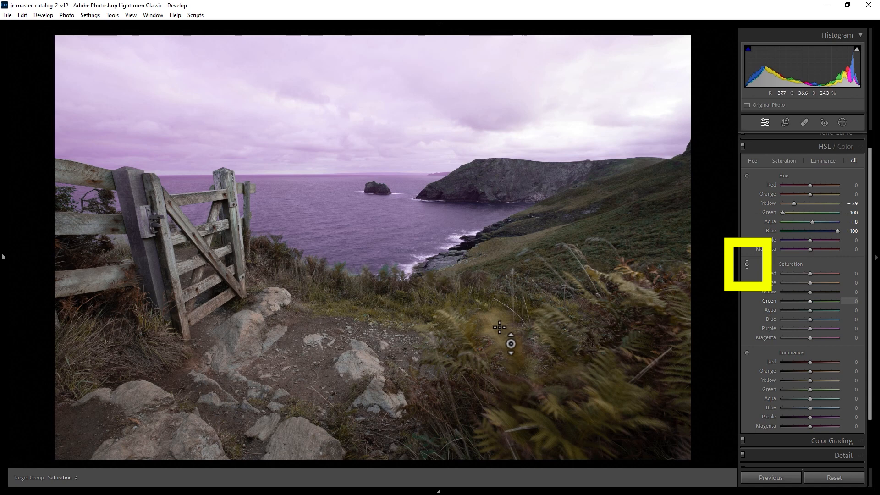
pyautogui.moveTo(500, 327); pyautogui.dragTo(500, 426)
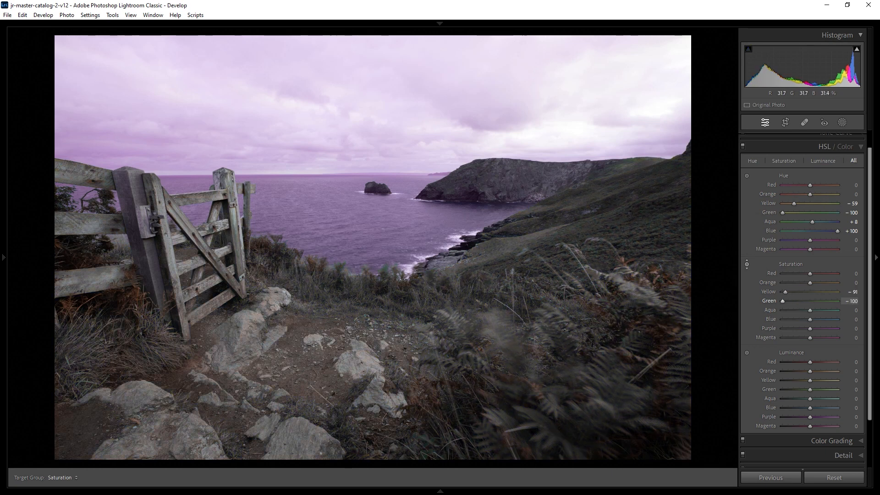
pyautogui.moveTo(500, 427); pyautogui.dragTo(500, 427)
pyautogui.click(743, 146)
pyautogui.click(800, 147)
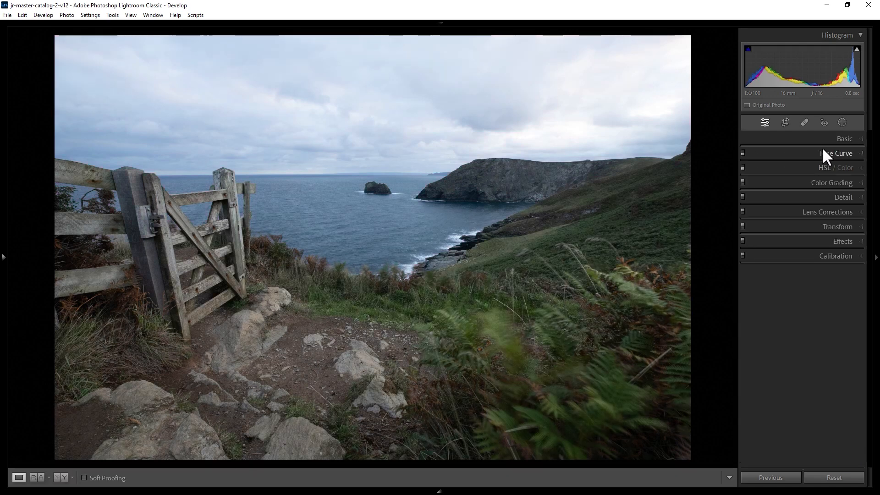
# Tint the shadows in Color Grading with a subtle red-pink of hue 340 and saturation 11
pyautogui.click(822, 181)
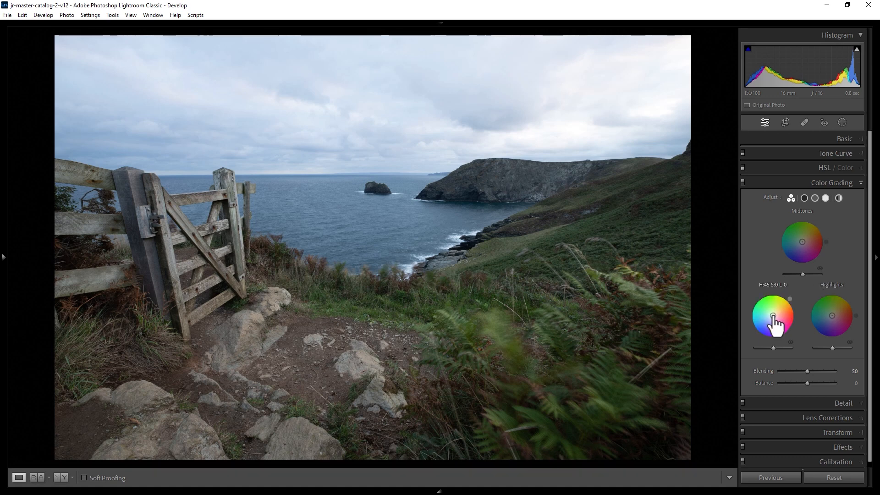
pyautogui.moveTo(774, 316); pyautogui.dragTo(762, 329)
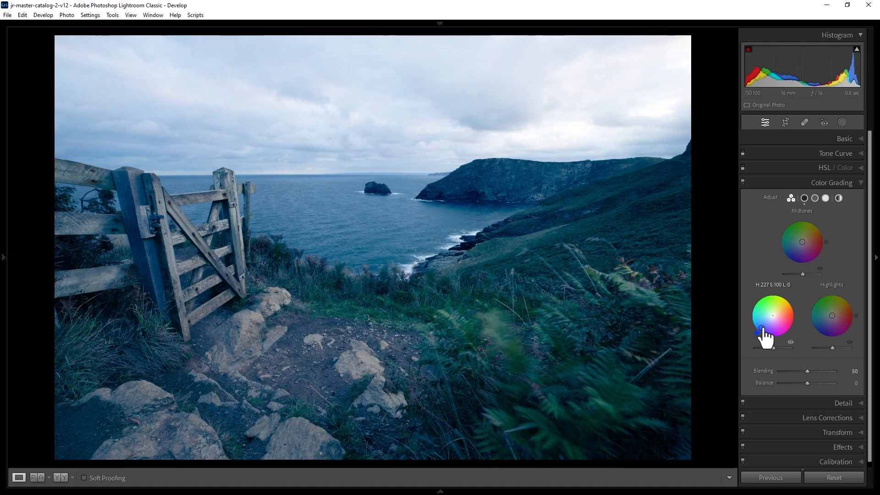
pyautogui.moveTo(762, 329); pyautogui.dragTo(789, 322)
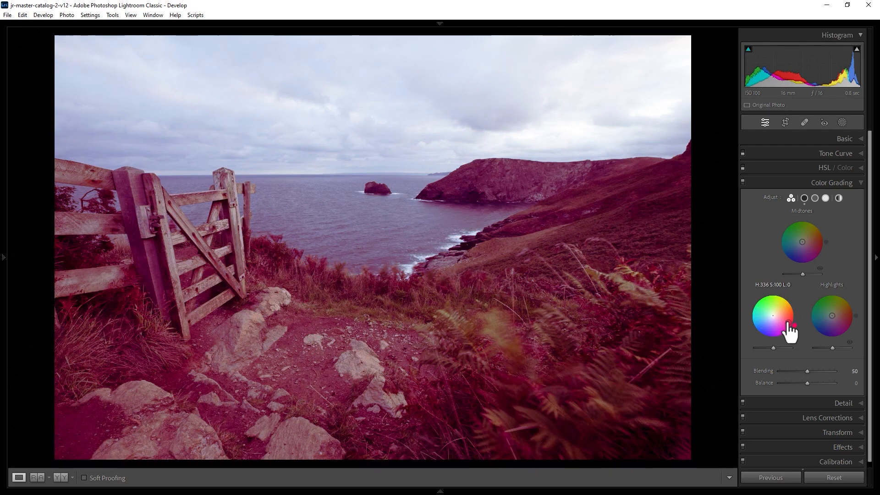
pyautogui.moveTo(789, 322); pyautogui.dragTo(776, 317)
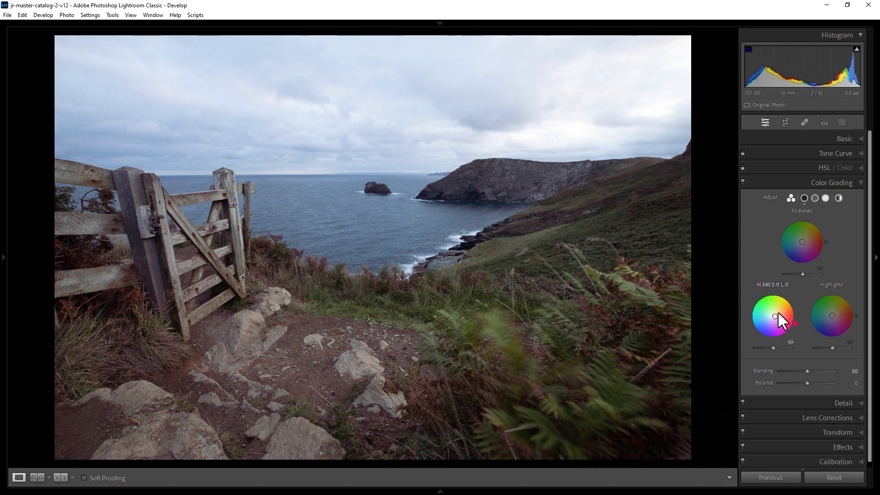
# Tint the midtones slightly yellow-green and the highlights blue with hue 233 and saturation 41
pyautogui.moveTo(804, 249)
pyautogui.mouseDown()
pyautogui.moveTo(806, 225)
pyautogui.moveTo(804, 234)
pyautogui.mouseUp()
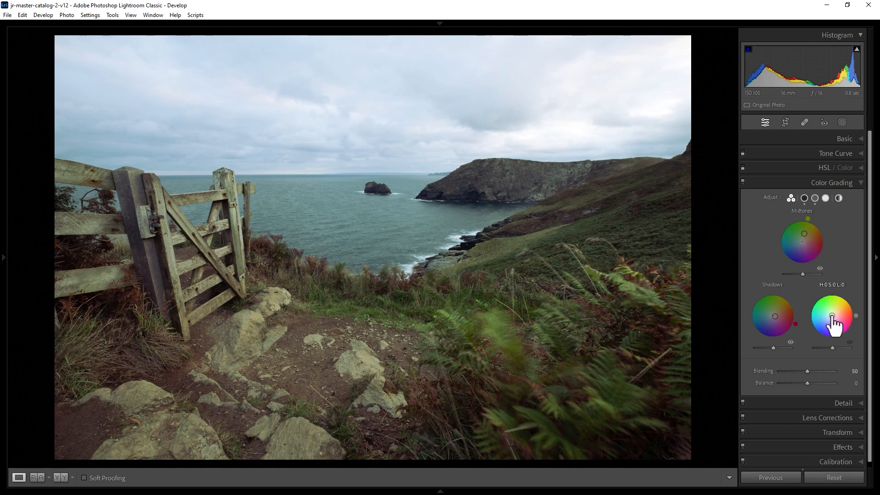
pyautogui.moveTo(833, 318); pyautogui.dragTo(822, 329)
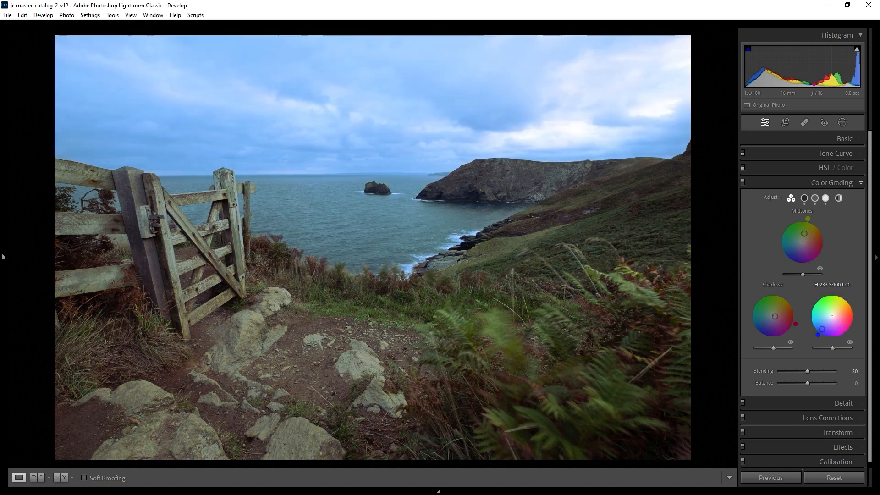
pyautogui.click(828, 323)
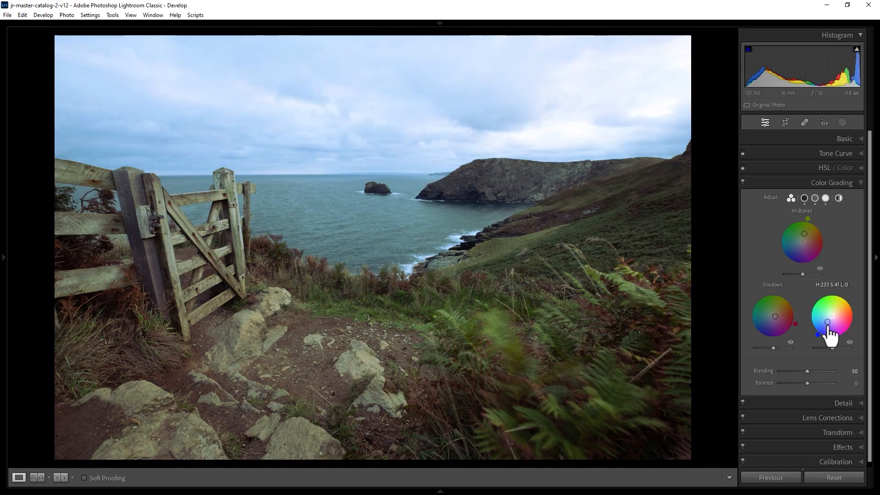